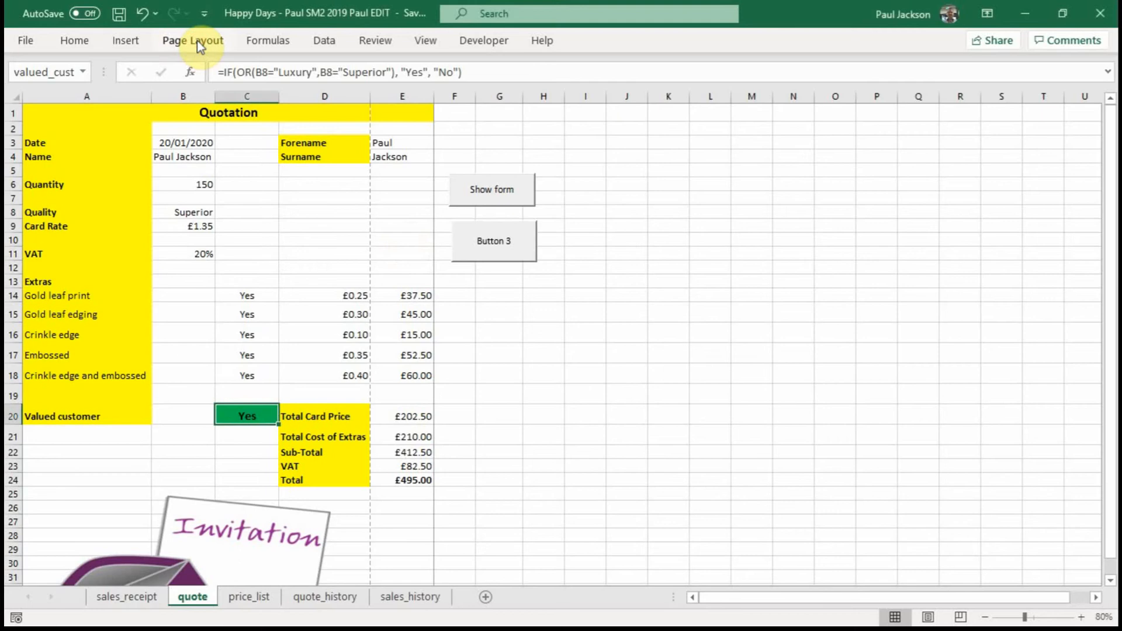
Step: Preview the quote sheet's printout in print preview, paging through both pages before returning to the sheet
{"action": "left_click", "coordinate": [198, 40]}
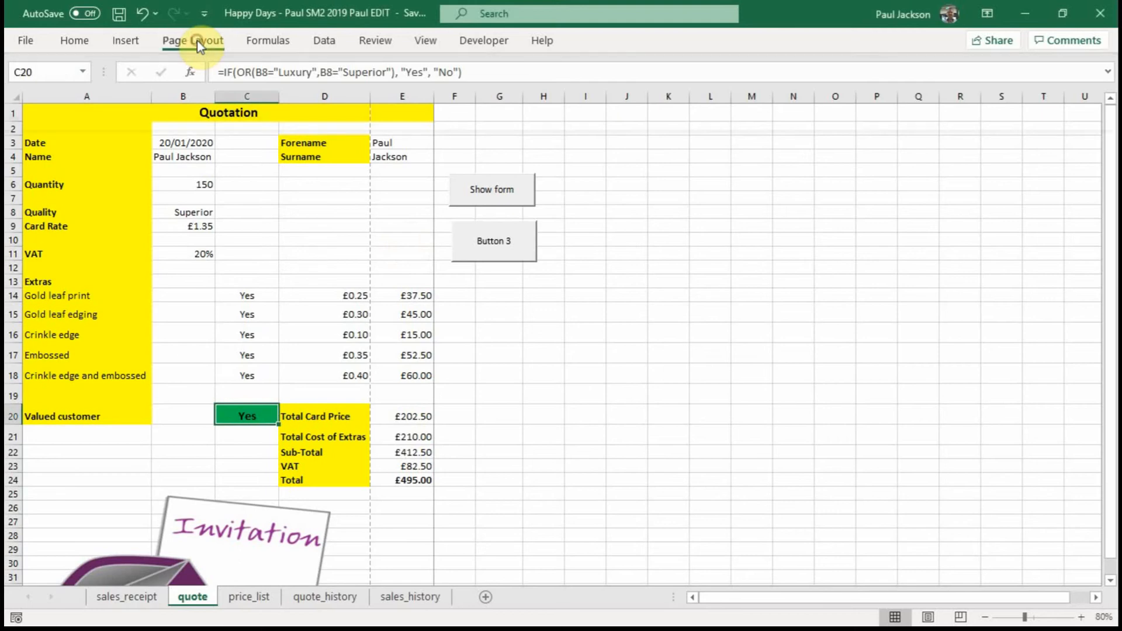
{"action": "left_click", "coordinate": [675, 334]}
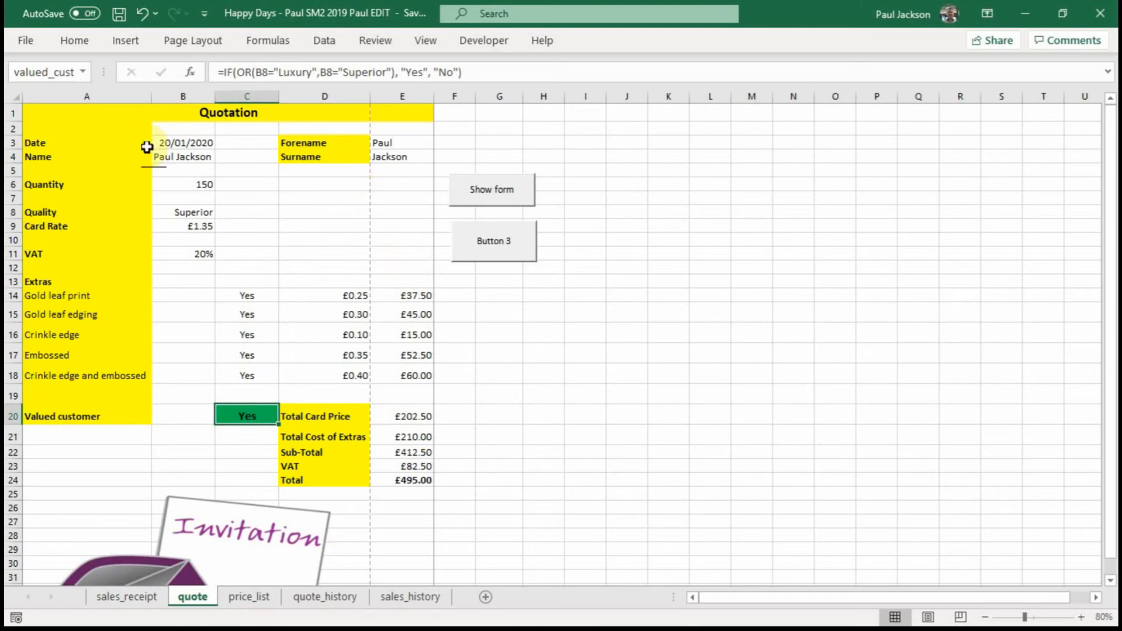
{"action": "left_click", "coordinate": [24, 47]}
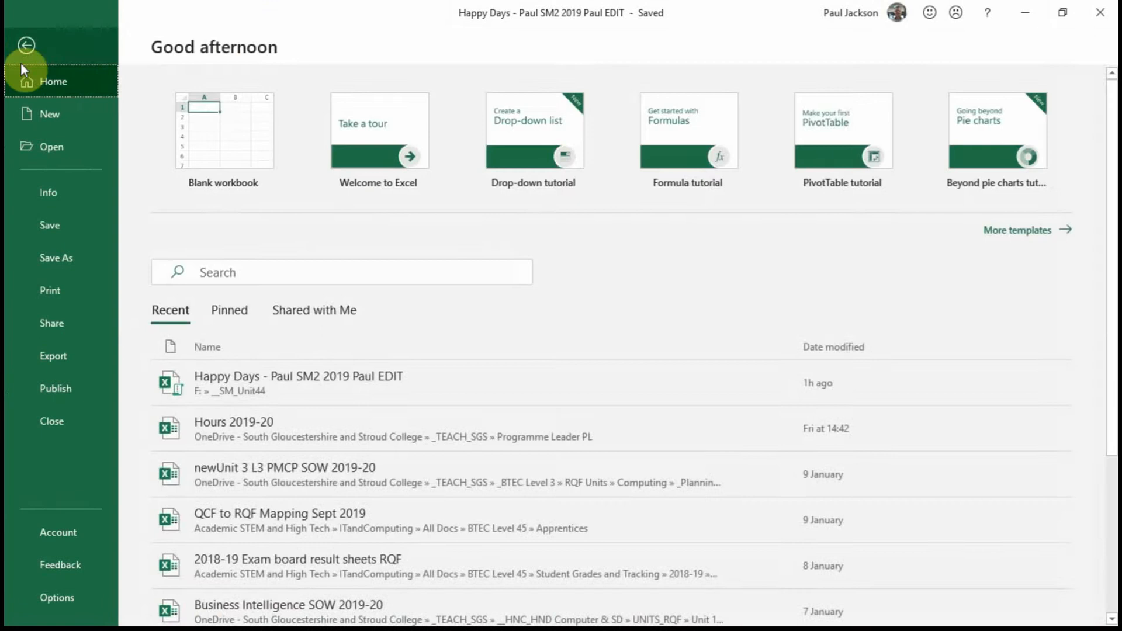
{"action": "left_click", "coordinate": [64, 291]}
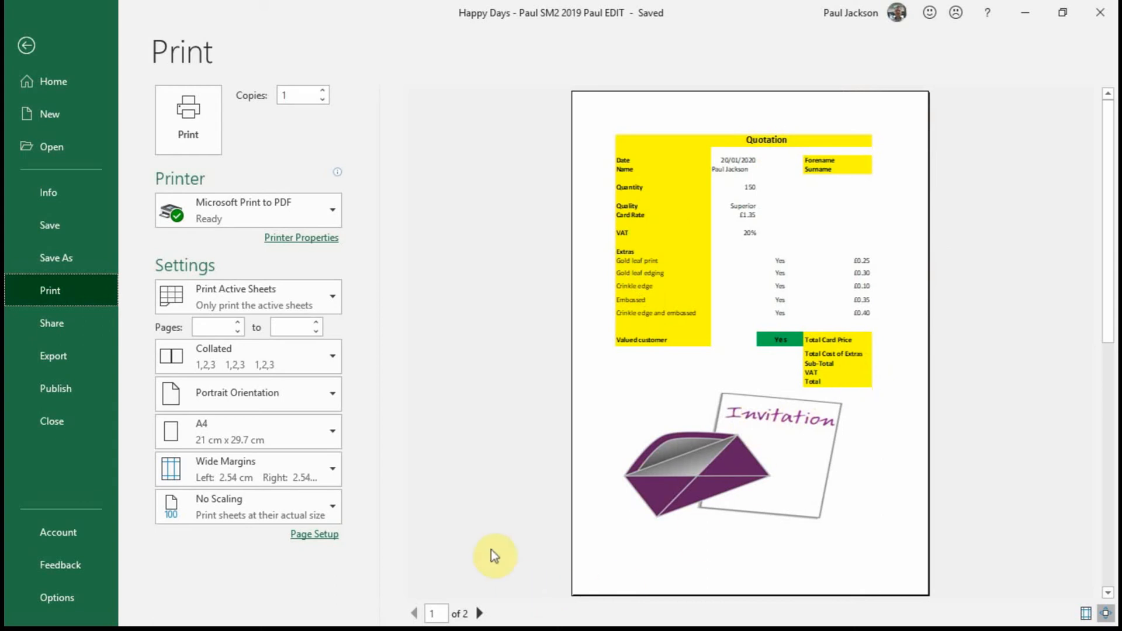
{"action": "left_click", "coordinate": [480, 613]}
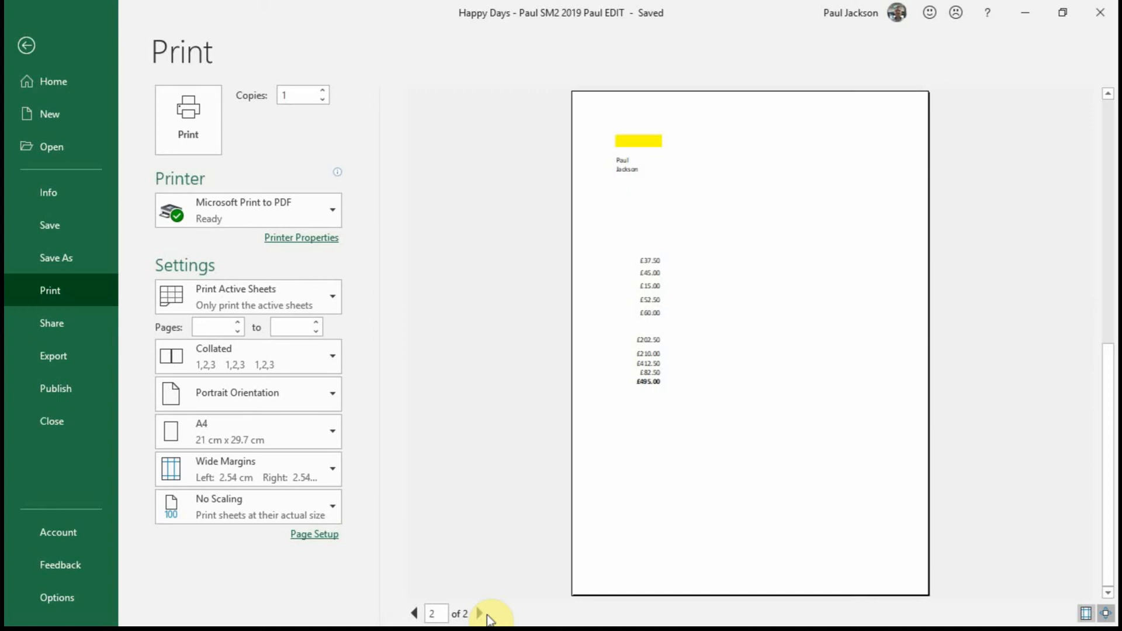
{"action": "left_click", "coordinate": [413, 614]}
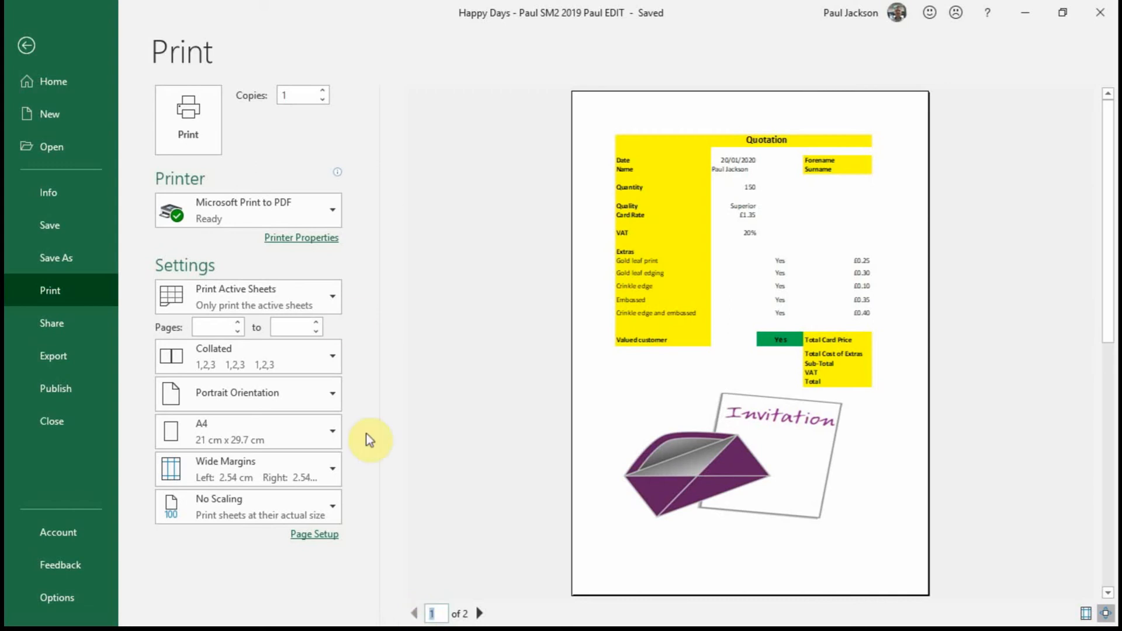
{"action": "left_click", "coordinate": [27, 46]}
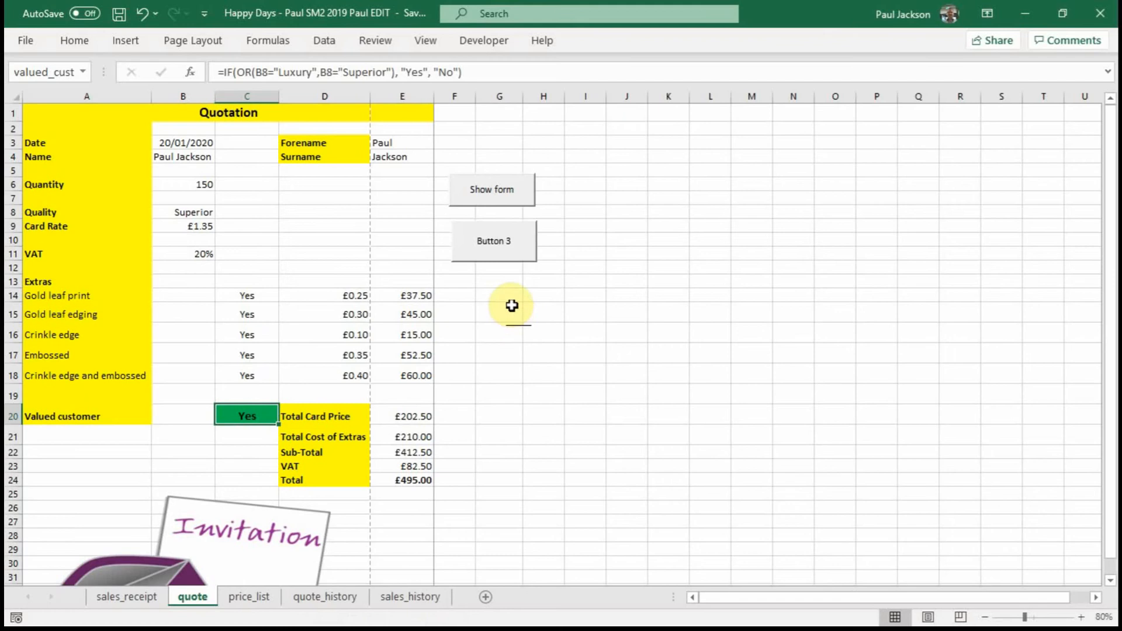
Step: Select the quotation range A1:E42 on the quote sheet and set it as the print area
{"action": "left_click", "coordinate": [37, 112]}
{"action": "left_click_drag", "start_coordinate": [52, 121], "coordinate": [400, 294]}
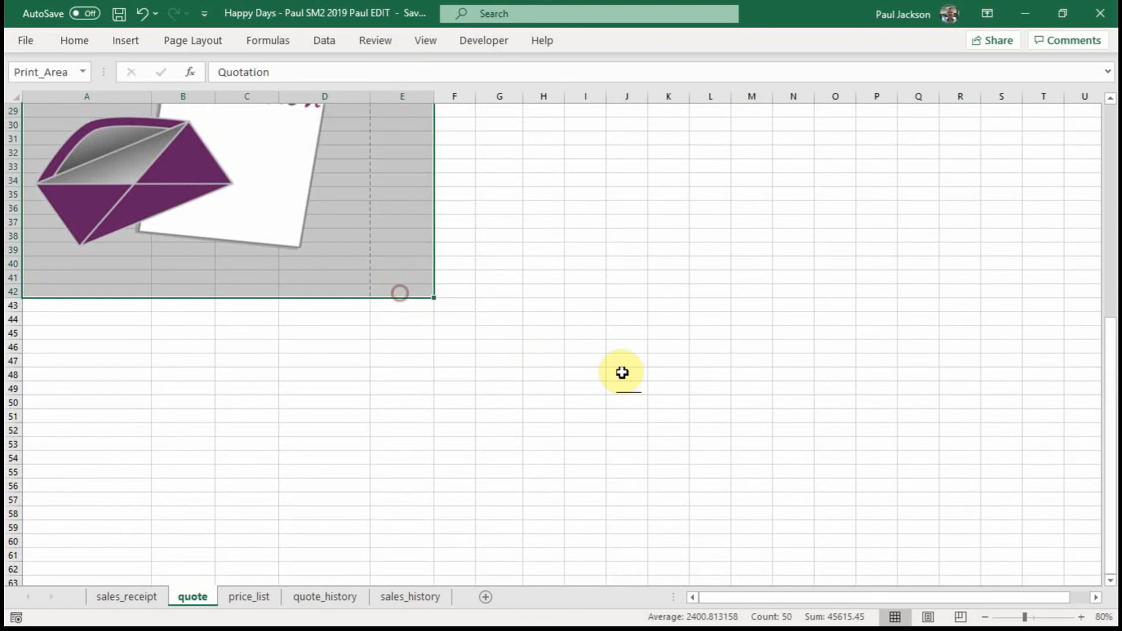
{"action": "left_click", "coordinate": [985, 617]}
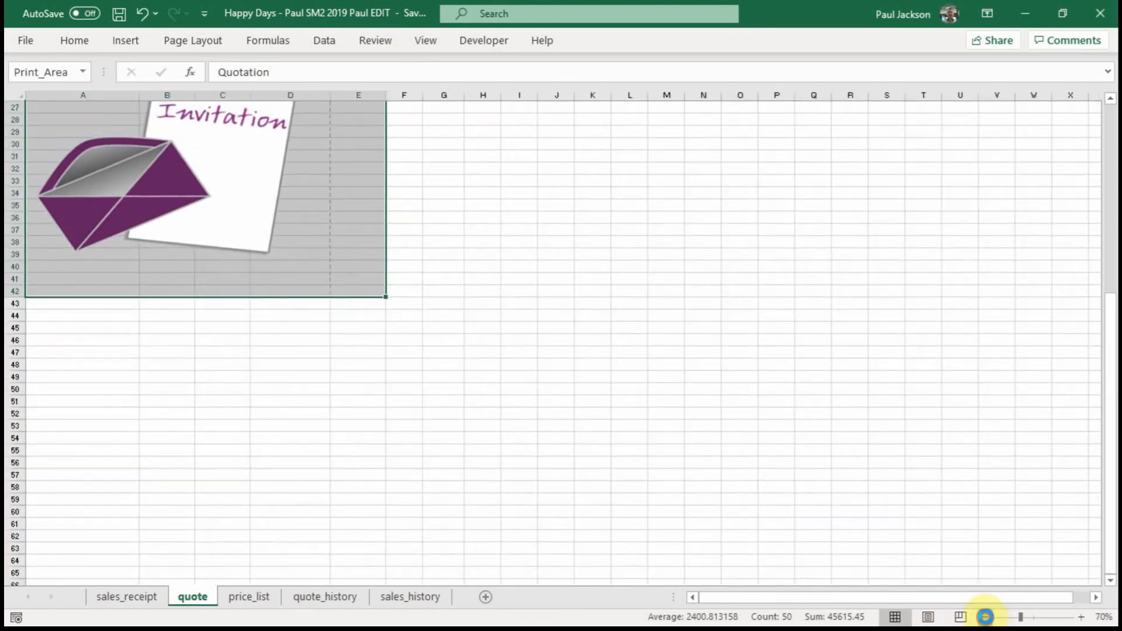
{"action": "left_click", "coordinate": [985, 616]}
{"action": "left_click", "coordinate": [985, 617]}
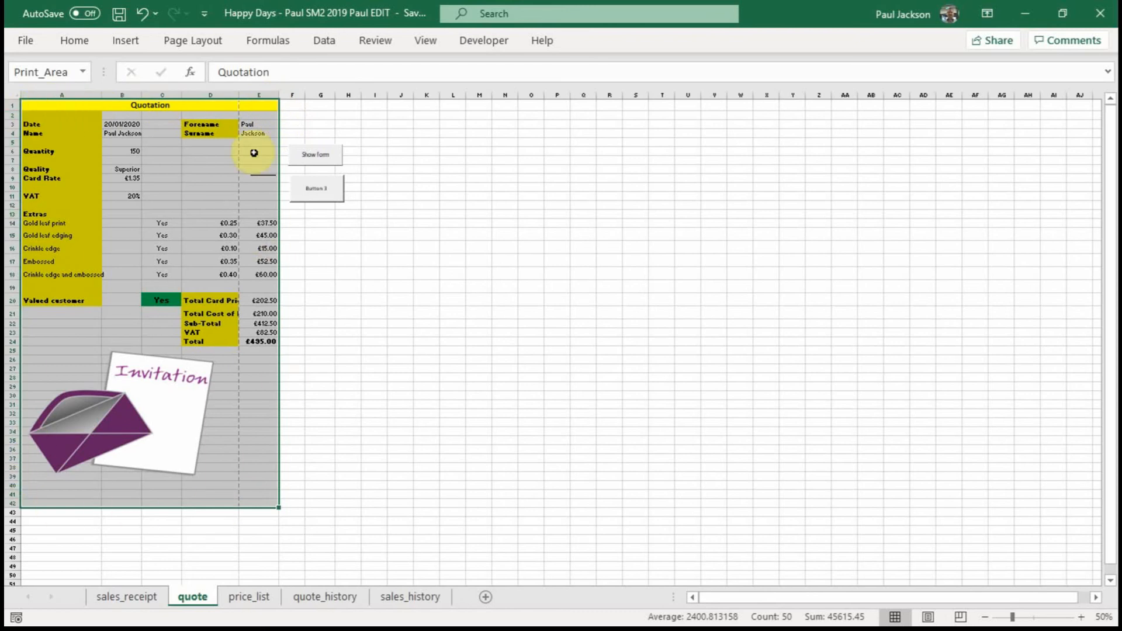
{"action": "left_click", "coordinate": [184, 40]}
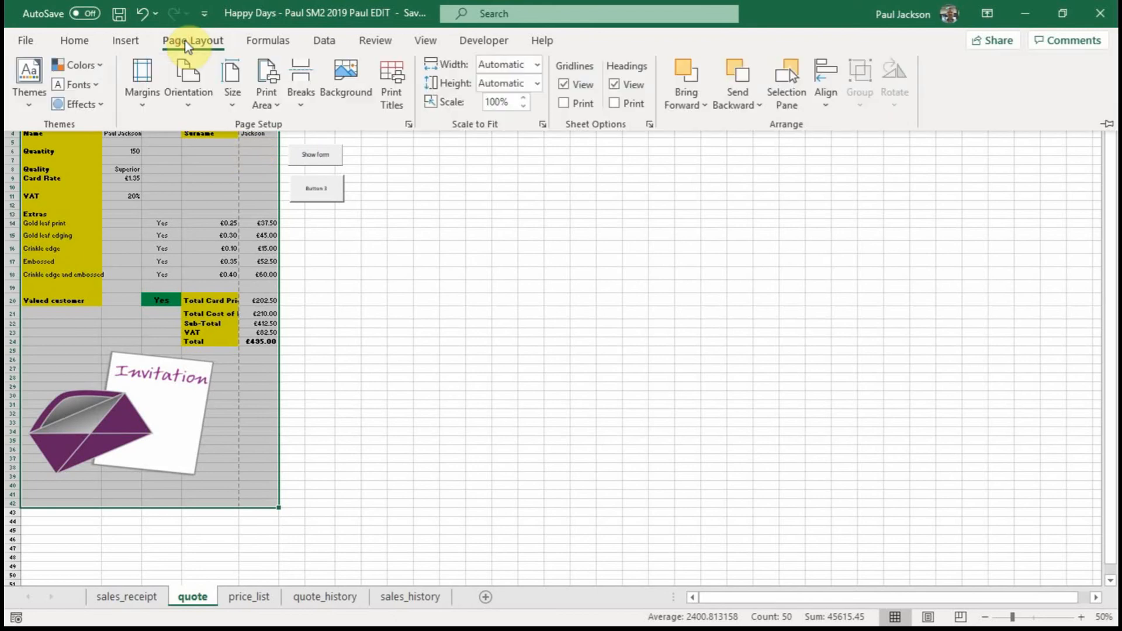
{"action": "left_click", "coordinate": [274, 104]}
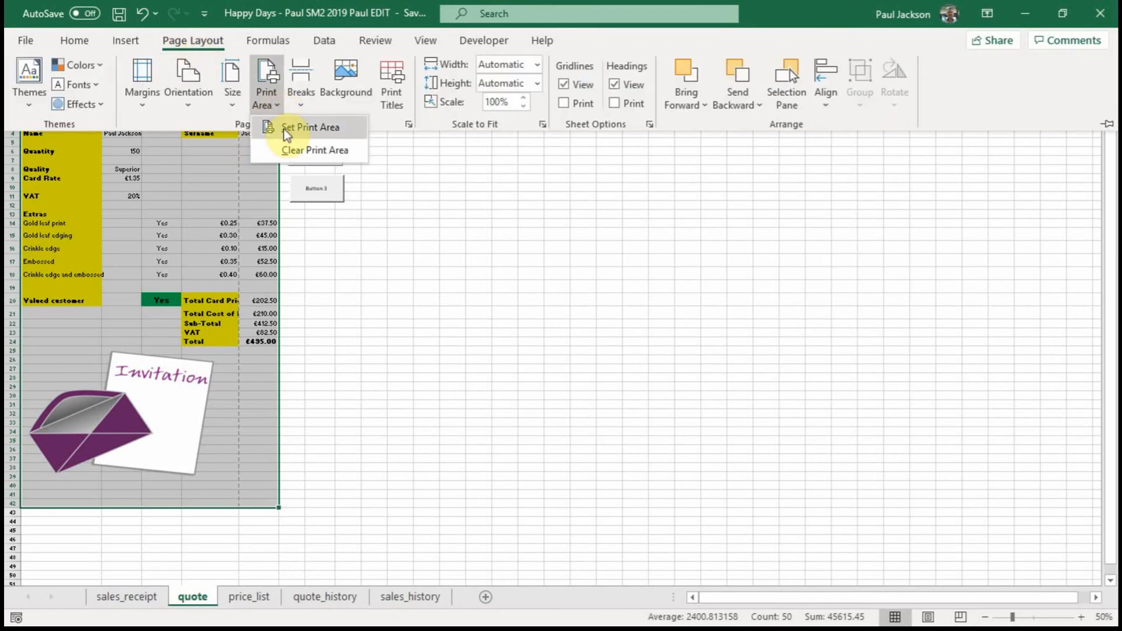
{"action": "left_click", "coordinate": [282, 129]}
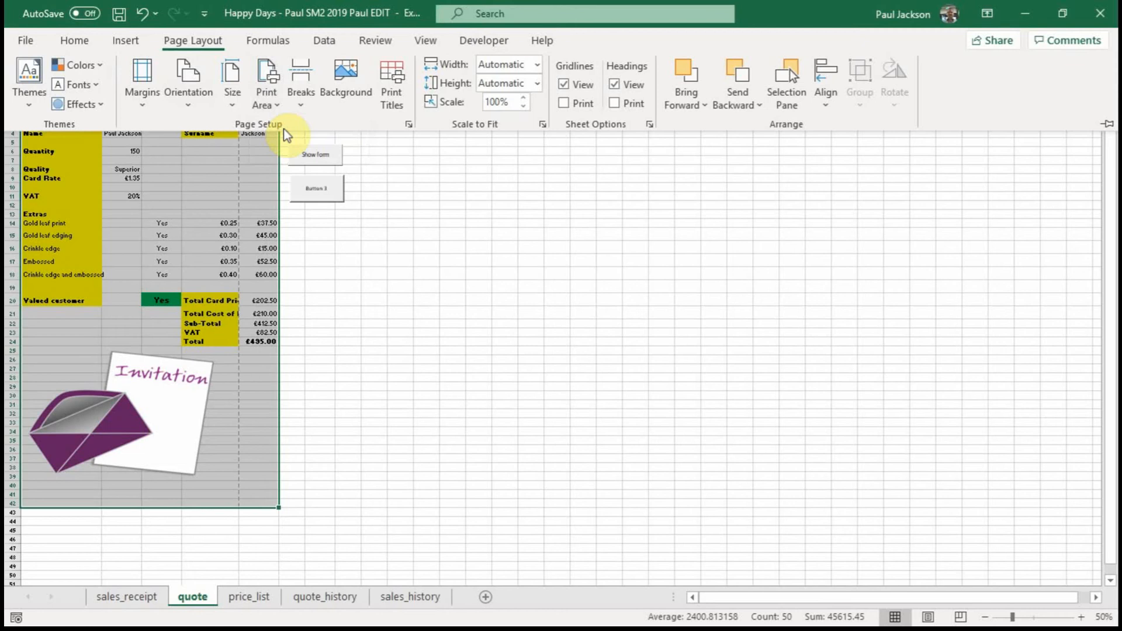
Step: Check the paper size options and set the page orientation to Portrait
{"action": "left_click", "coordinate": [231, 105]}
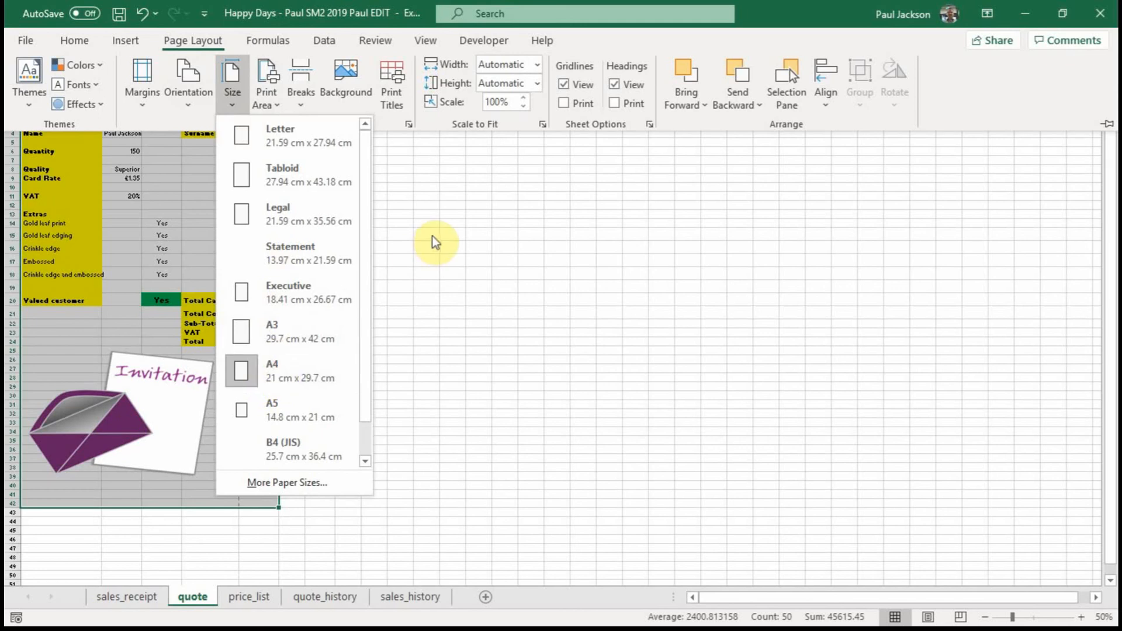
{"action": "left_click", "coordinate": [188, 87]}
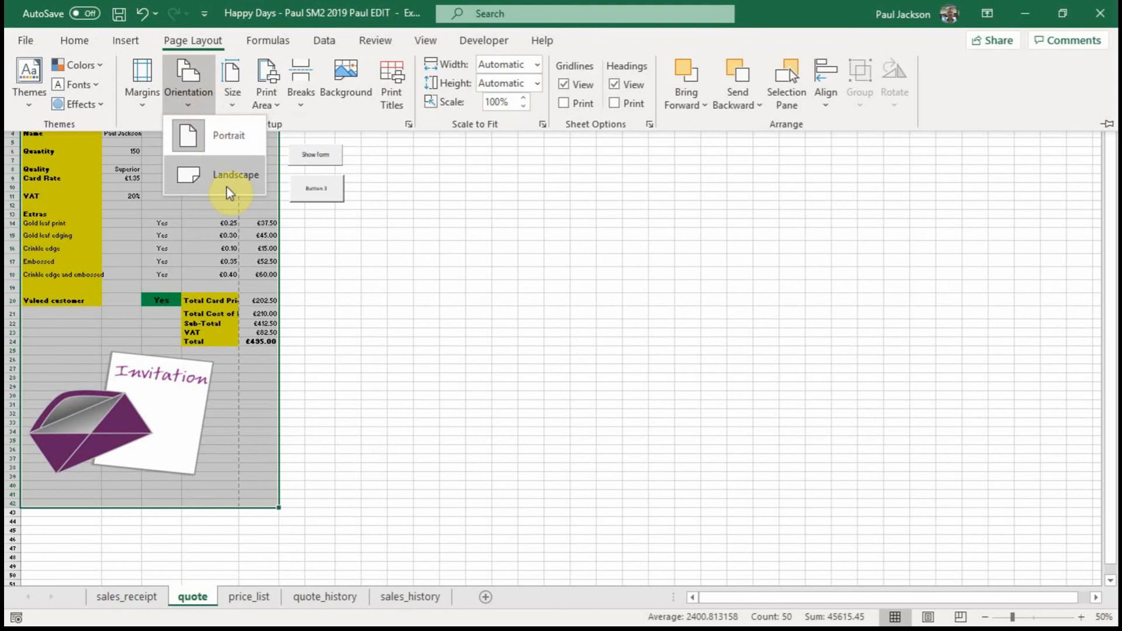
{"action": "left_click", "coordinate": [240, 141]}
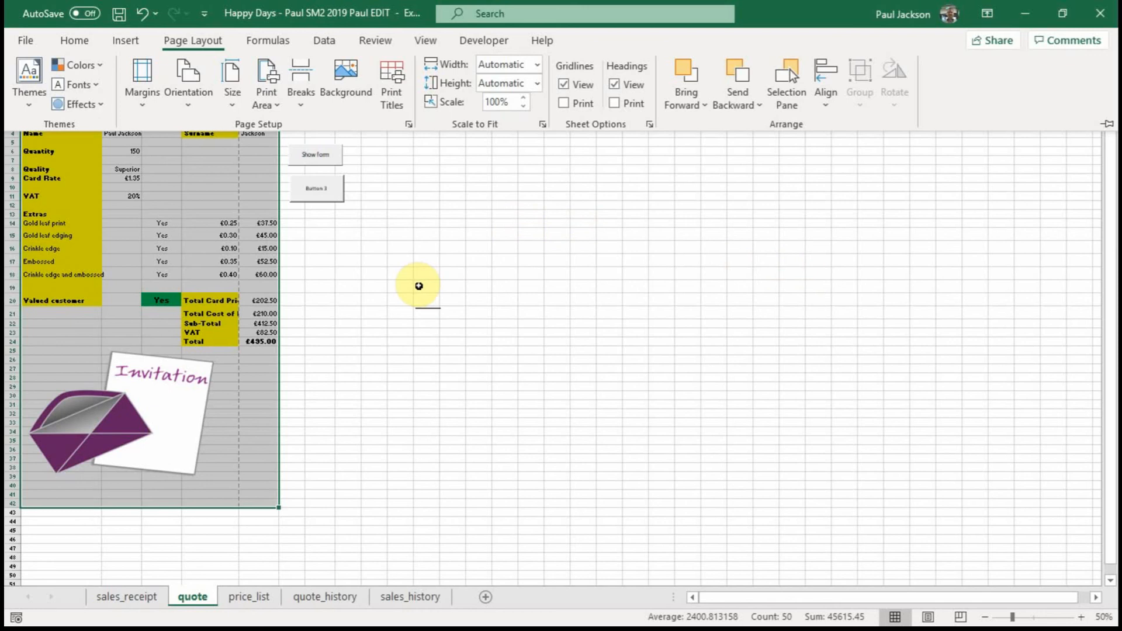
Step: Preview the printout again, paging through both pages before returning to the sheet
{"action": "left_click", "coordinate": [26, 40]}
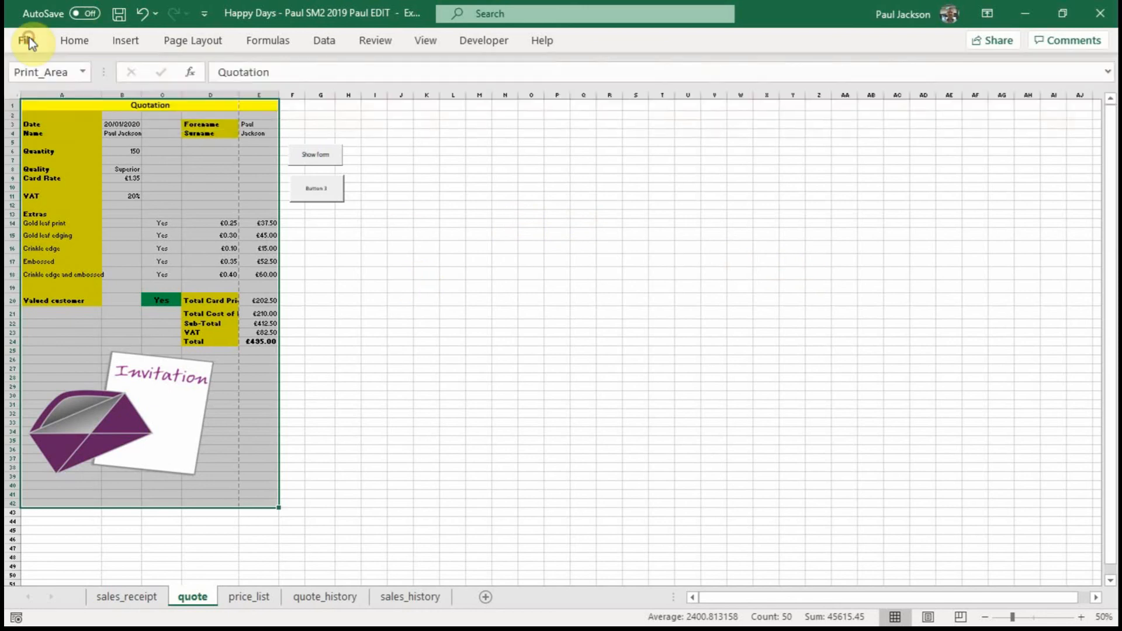
{"action": "left_click", "coordinate": [55, 295]}
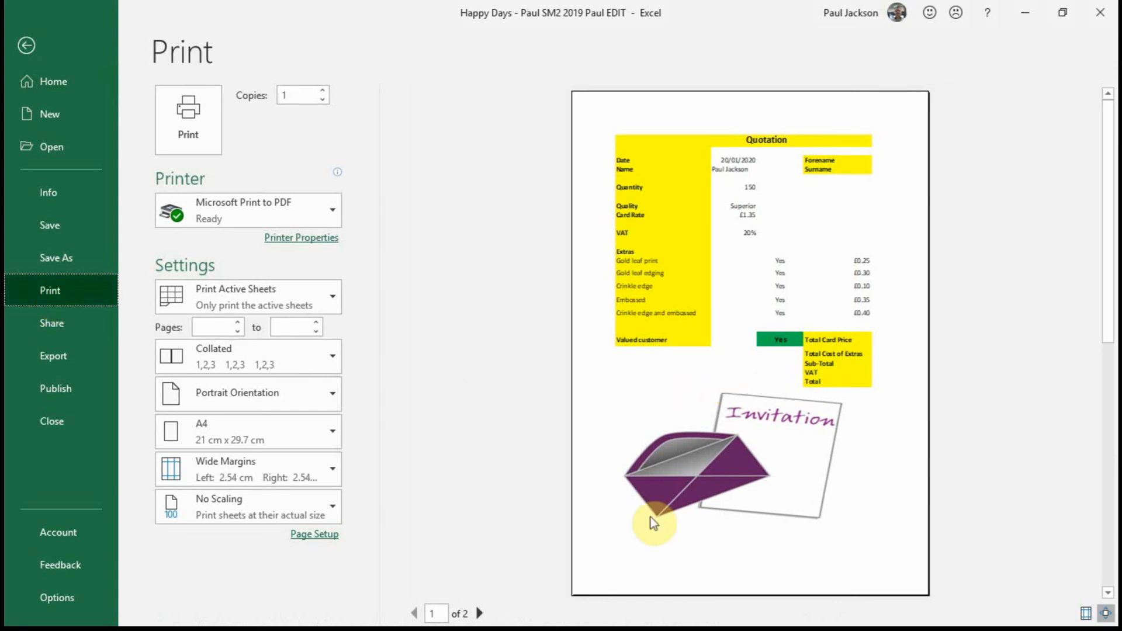
{"action": "left_click", "coordinate": [479, 614]}
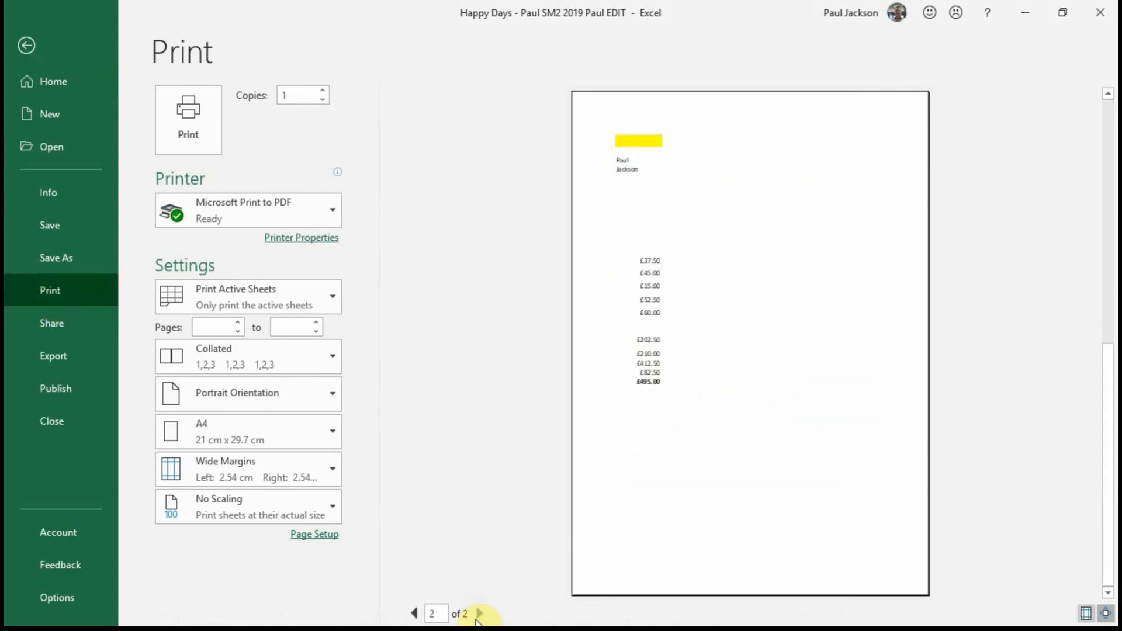
{"action": "left_click", "coordinate": [414, 614]}
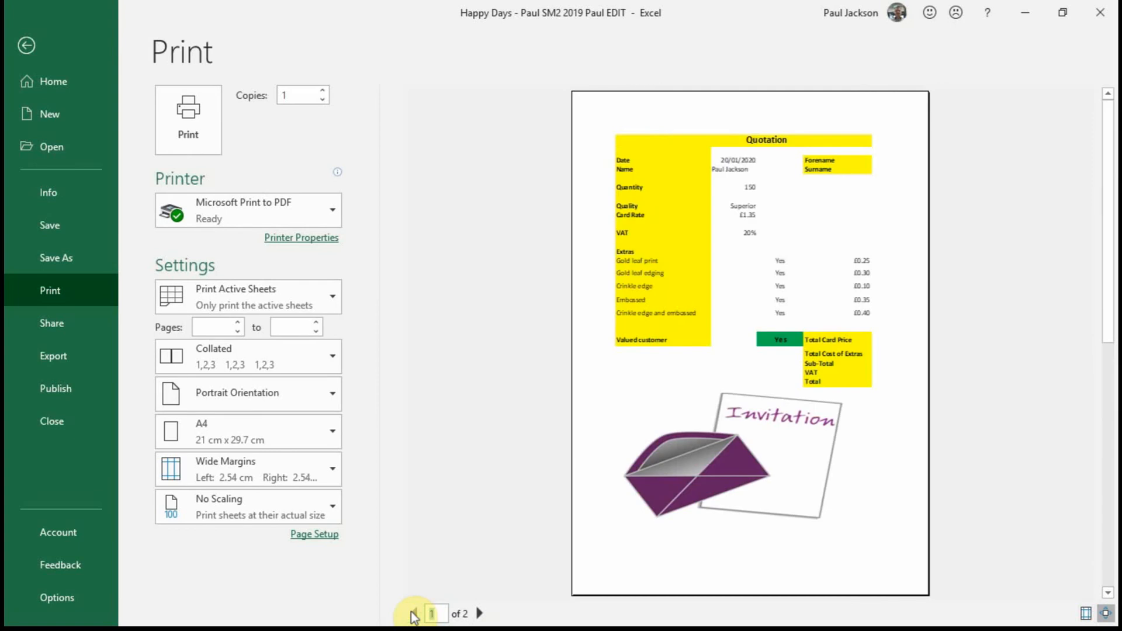
{"action": "left_click", "coordinate": [24, 47]}
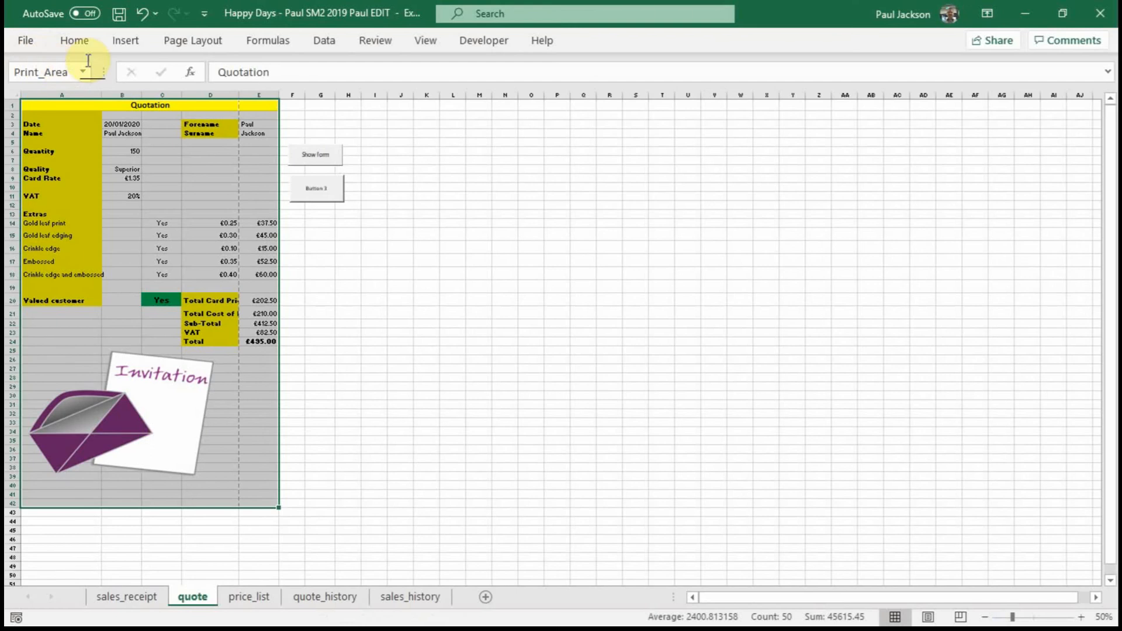
Step: In Page Setup, scale the sheet to fit 1 page wide by 1 tall and open the print preview
{"action": "left_click", "coordinate": [194, 41]}
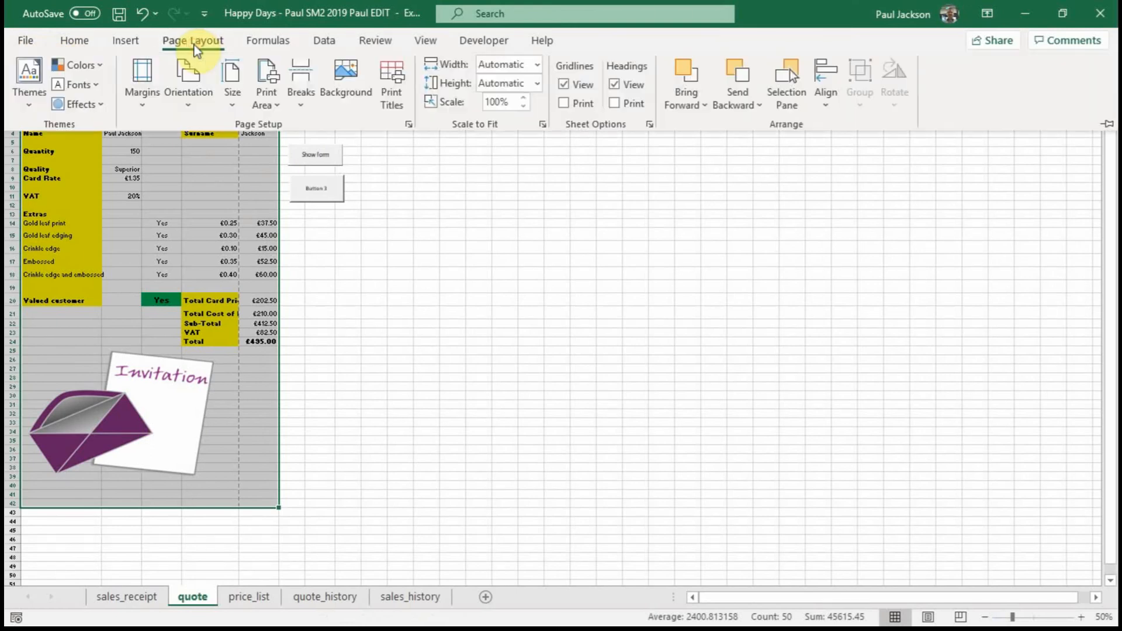
{"action": "left_click", "coordinate": [408, 126]}
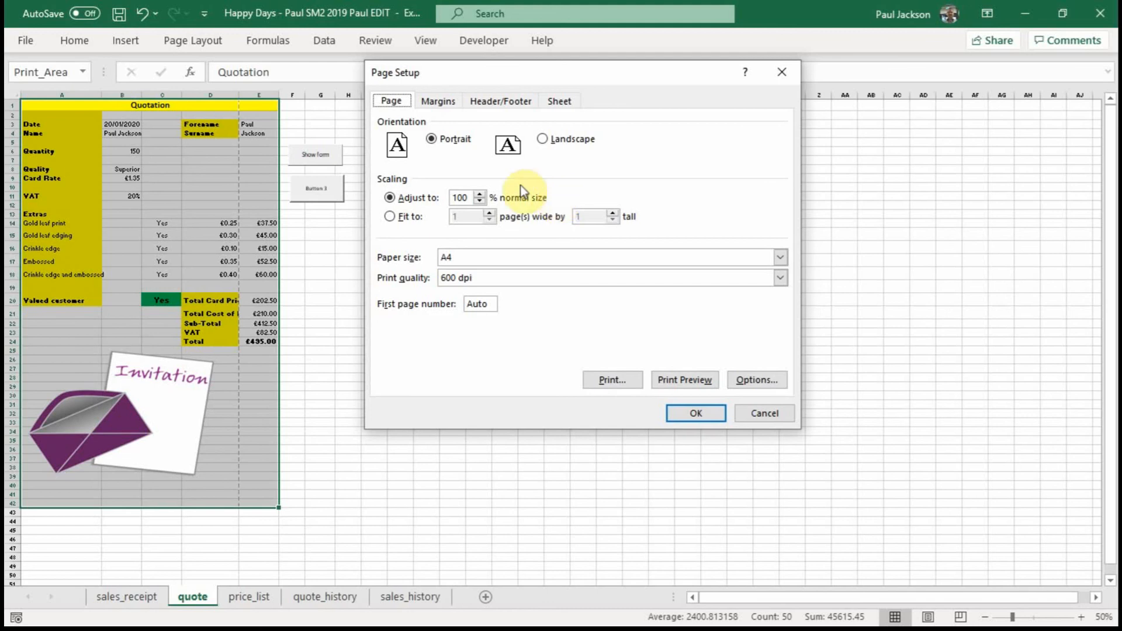
{"action": "left_click", "coordinate": [394, 216]}
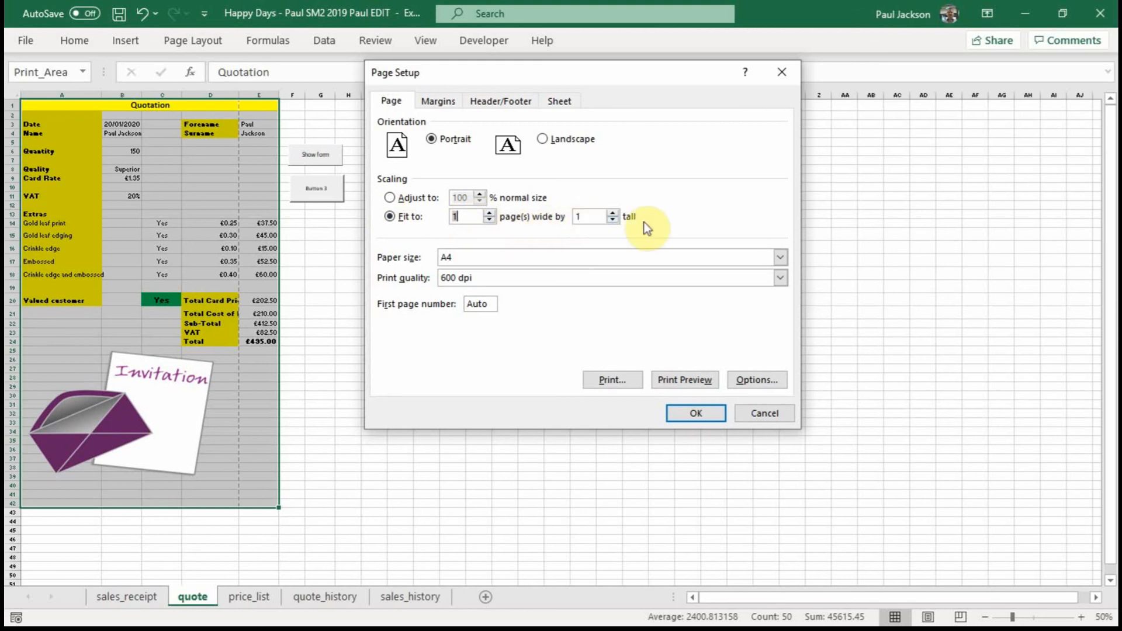
{"action": "left_click", "coordinate": [671, 381]}
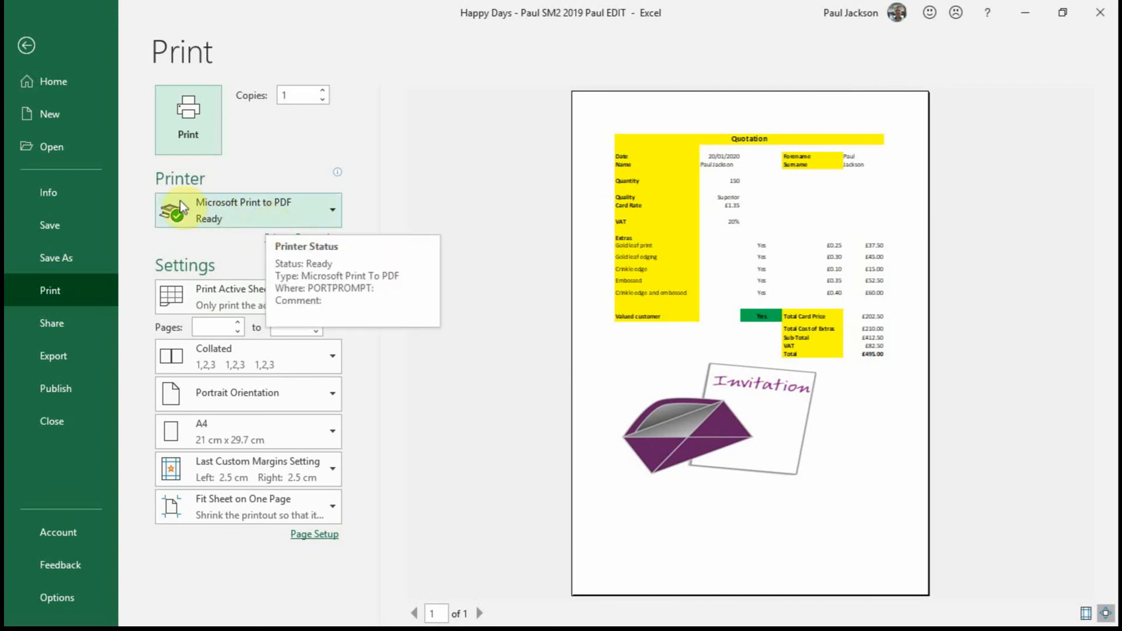
Step: Review the available printer choices, keeping Microsoft Print to PDF, and leave the print preview
{"action": "left_click", "coordinate": [292, 218]}
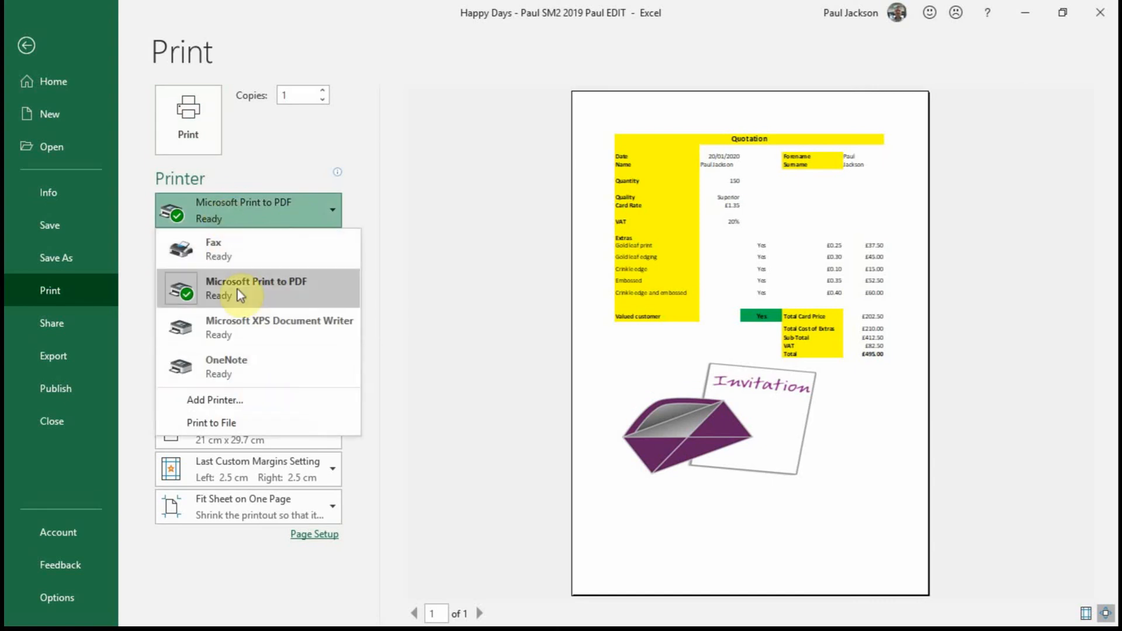
{"action": "left_click", "coordinate": [286, 135]}
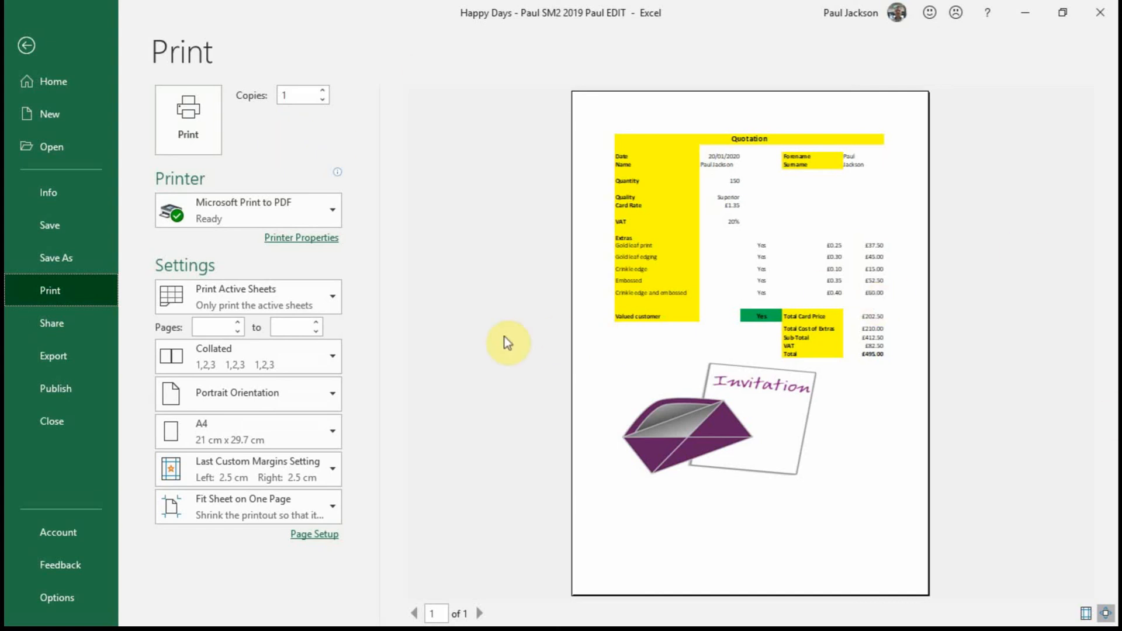
{"action": "left_click", "coordinate": [29, 44]}
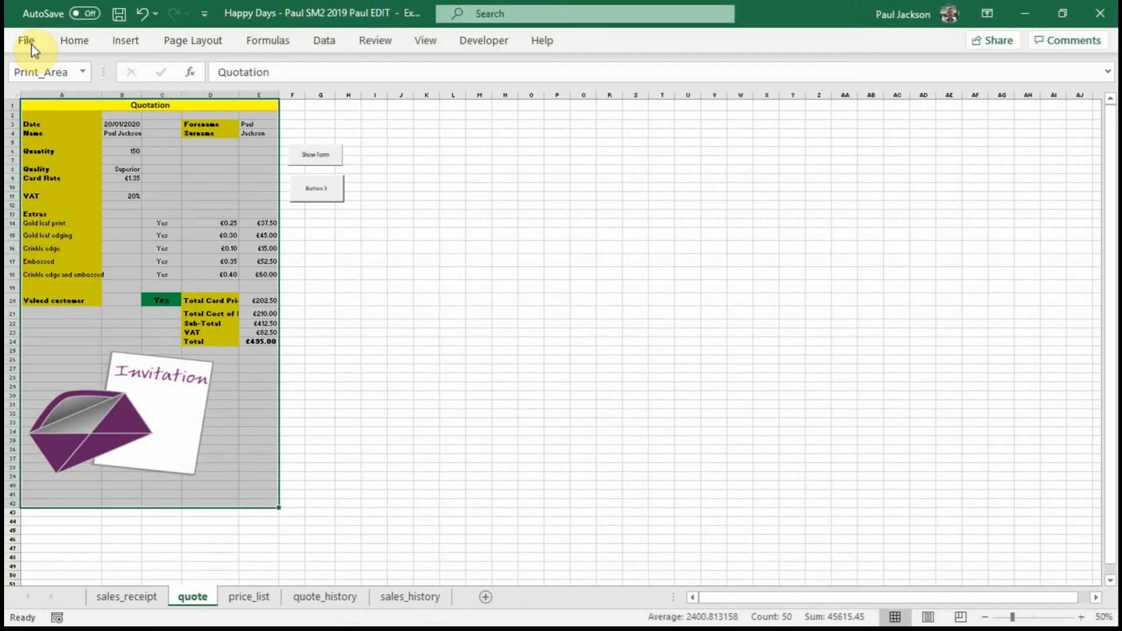
Step: Open Page Setup to review the scaling settings and close it without changes
{"action": "left_click", "coordinate": [192, 39]}
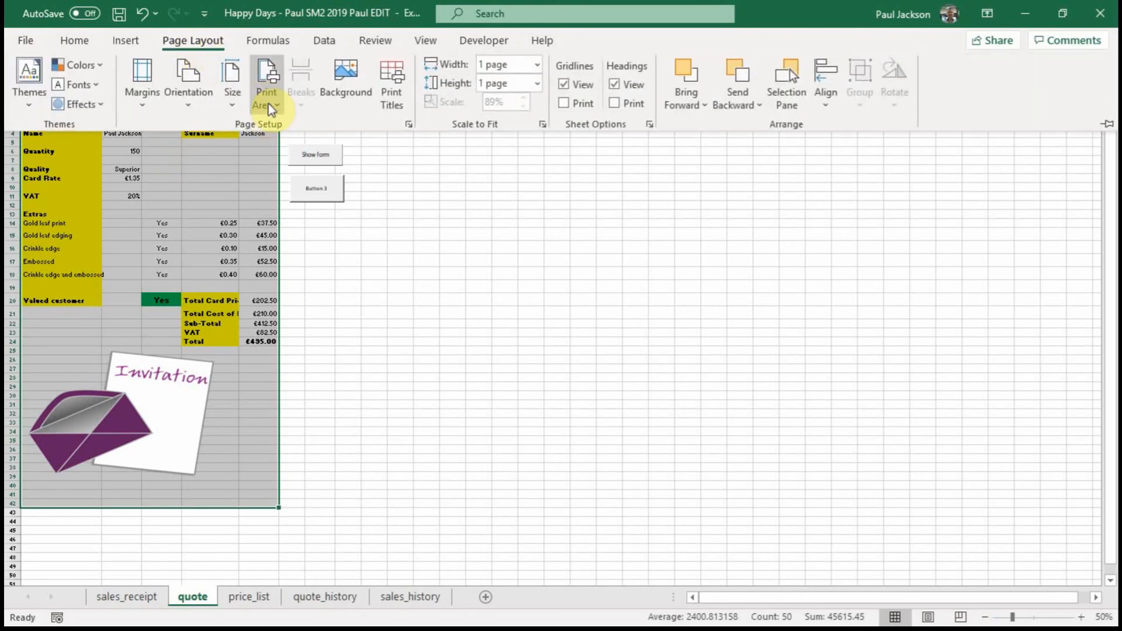
{"action": "left_click", "coordinate": [408, 125]}
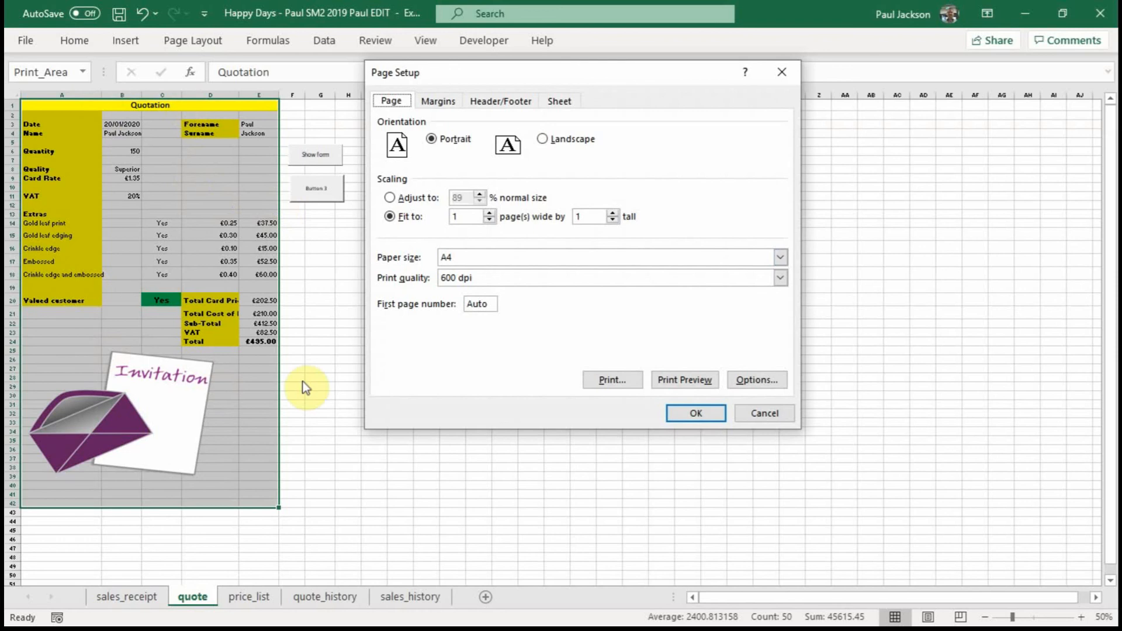
{"action": "left_click", "coordinate": [759, 413]}
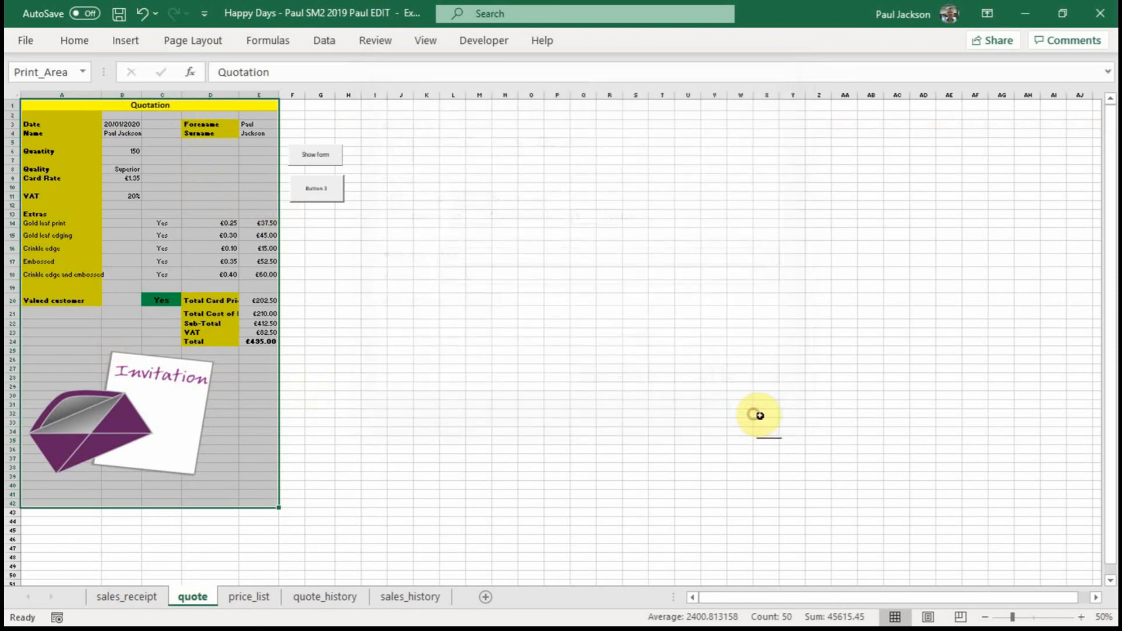
Step: On the price_list sheet, set the print area to cells A1:B14
{"action": "left_click", "coordinate": [335, 597]}
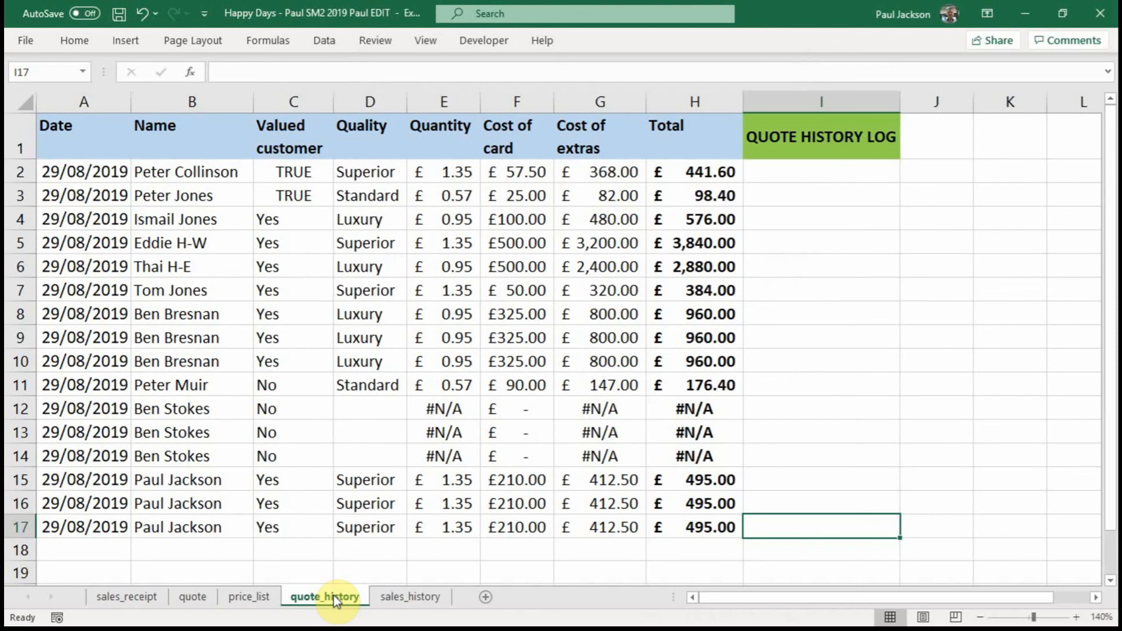
{"action": "left_click", "coordinate": [257, 595]}
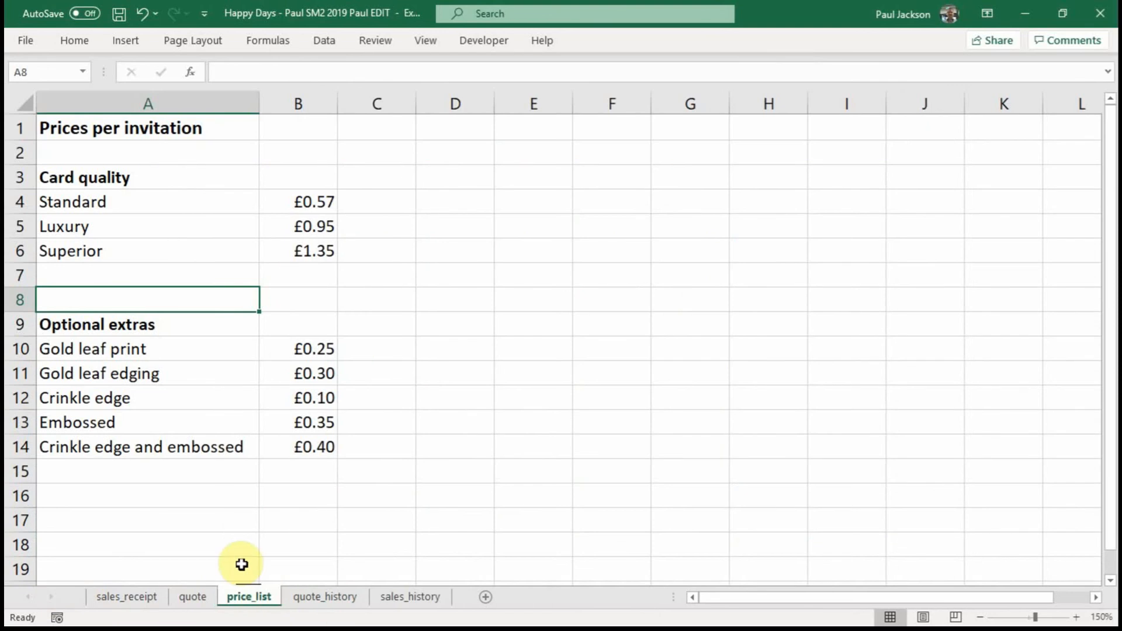
{"action": "left_click", "coordinate": [87, 129]}
{"action": "left_click_drag", "start_coordinate": [88, 130], "coordinate": [315, 447]}
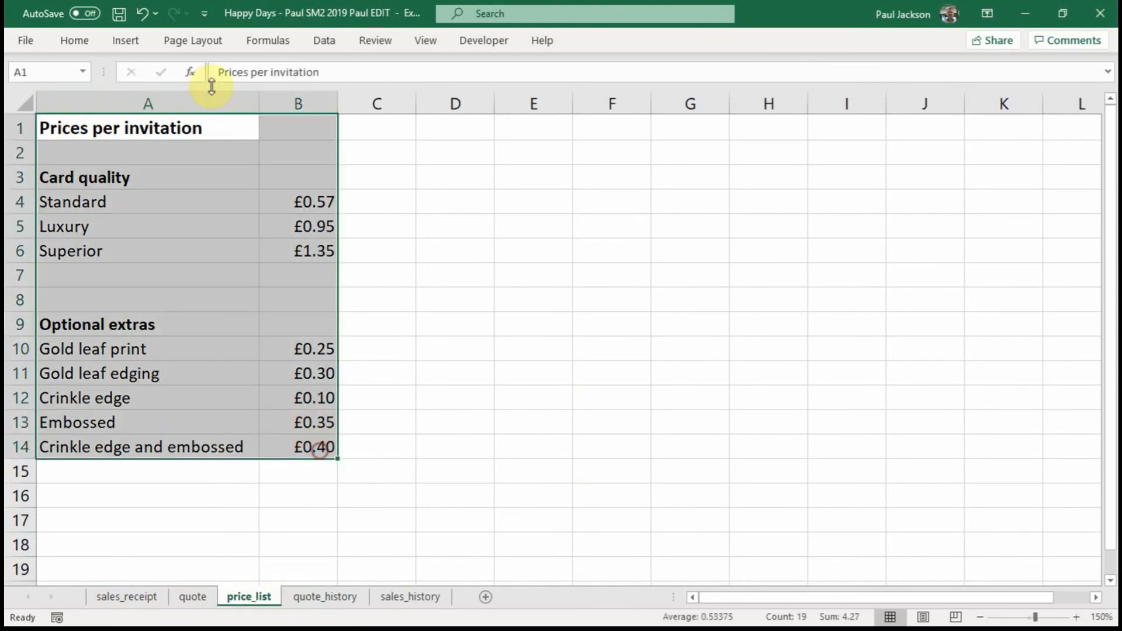
{"action": "left_click", "coordinate": [211, 44]}
{"action": "left_click", "coordinate": [270, 104]}
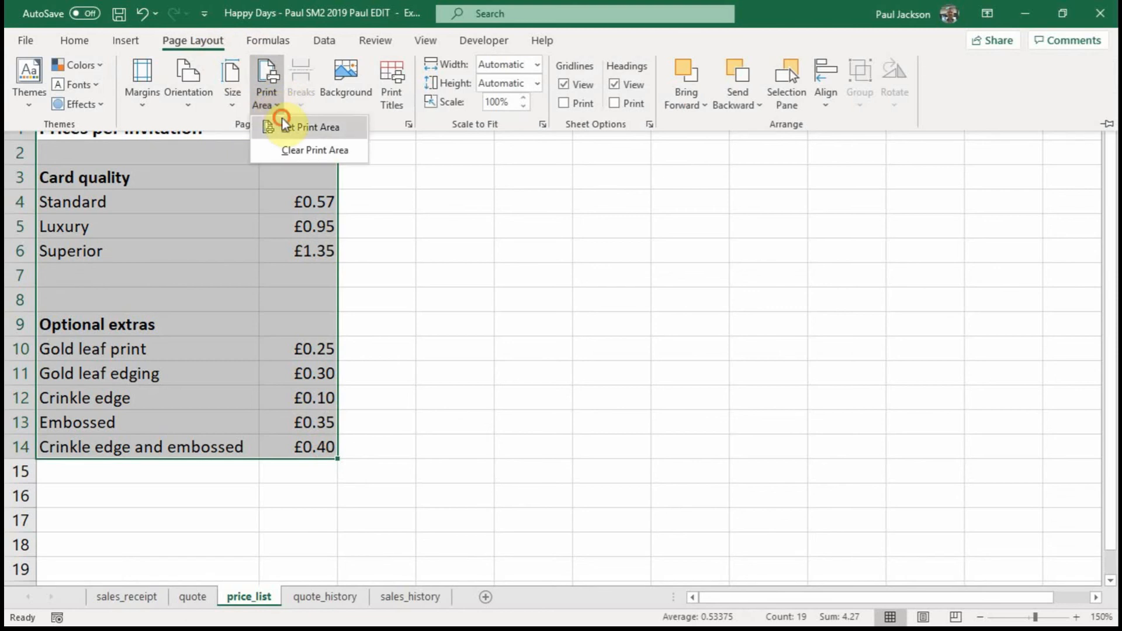
{"action": "left_click", "coordinate": [288, 127]}
Step: Open Page Setup and preview the price list printout before returning to the sheet
{"action": "left_click", "coordinate": [407, 124]}
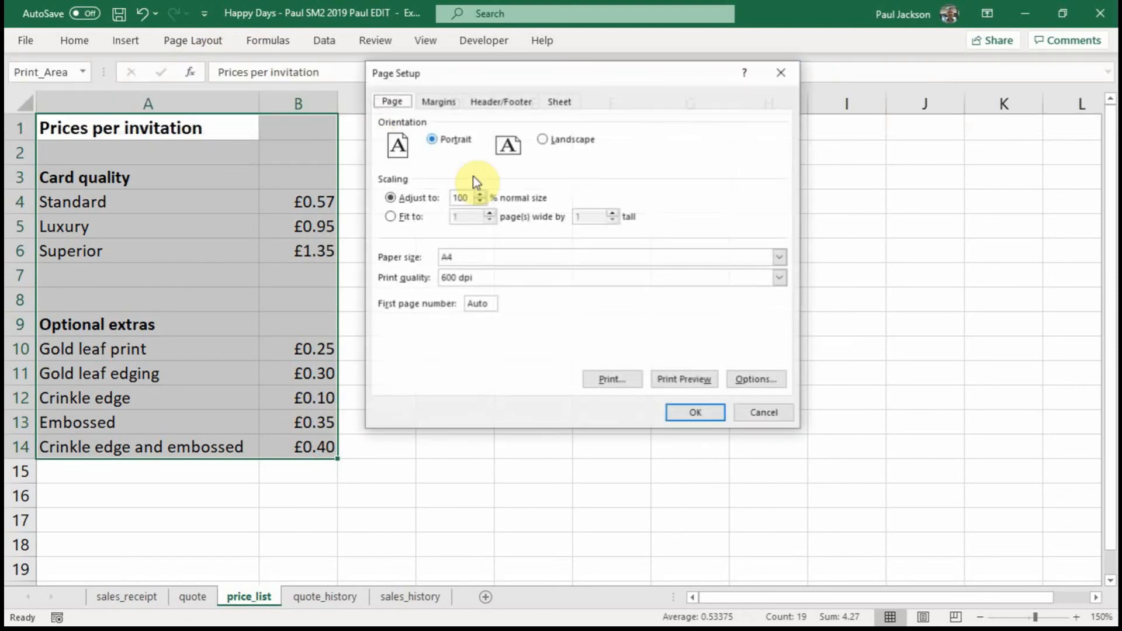
{"action": "left_click", "coordinate": [688, 382]}
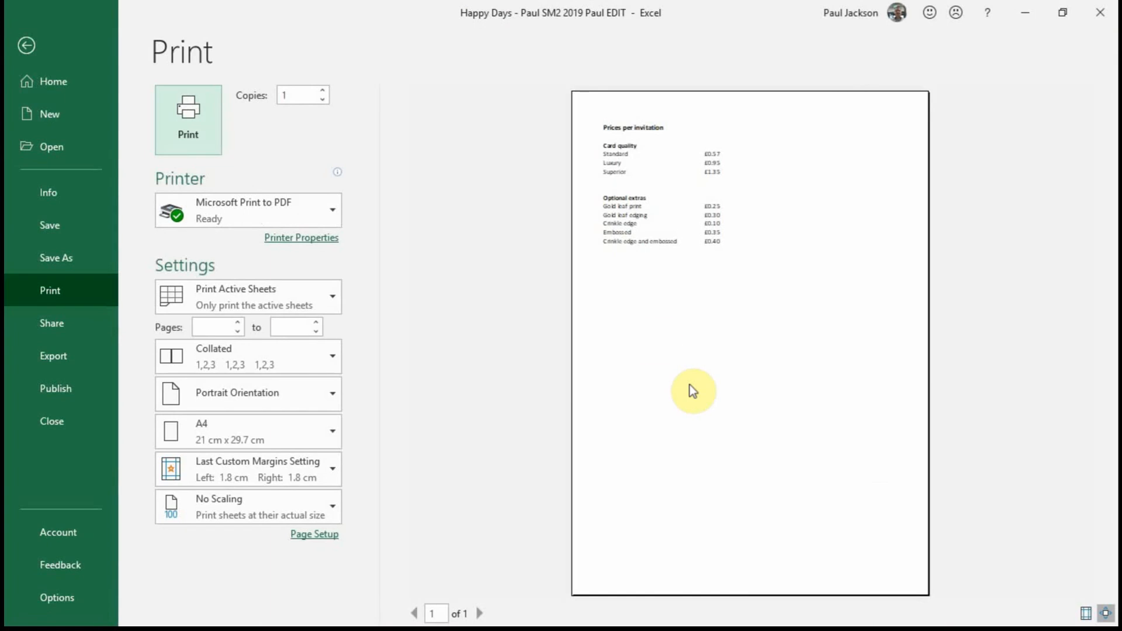
{"action": "left_click", "coordinate": [26, 45]}
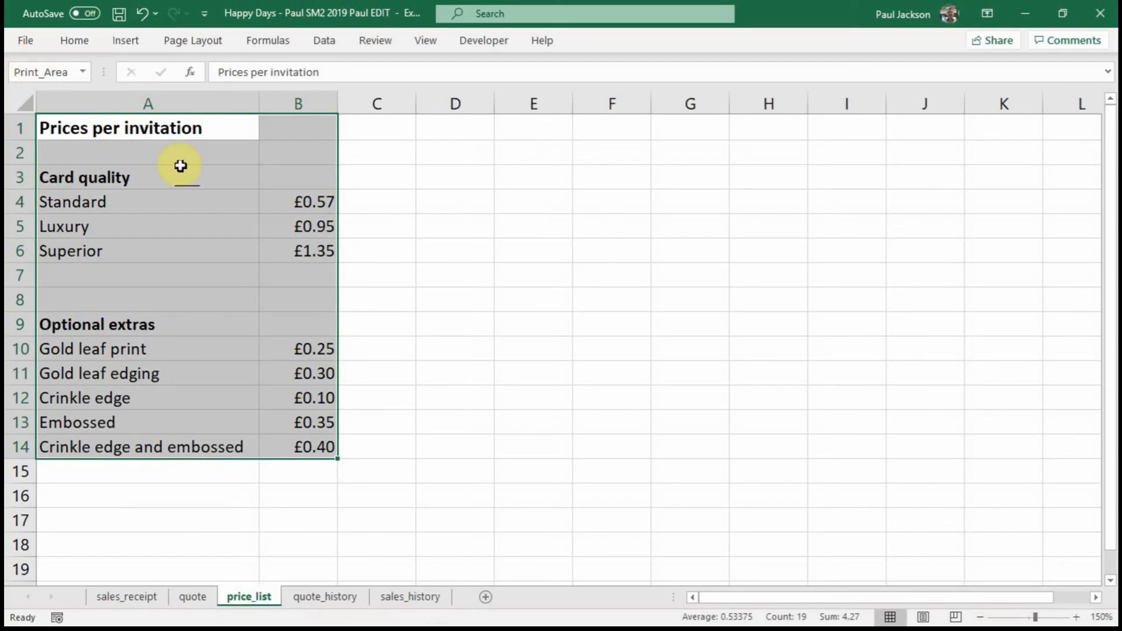
Step: In Page Setup, switch the price list to Landscape orientation, preview the printout, and return to the sheet
{"action": "left_click", "coordinate": [201, 45]}
{"action": "left_click", "coordinate": [407, 126]}
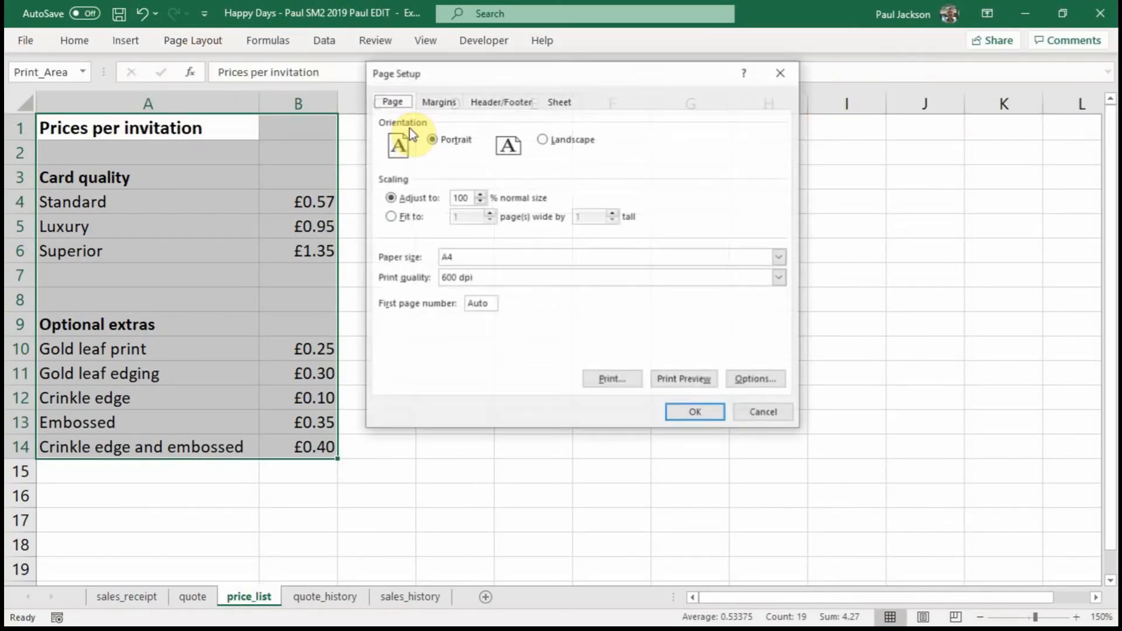
{"action": "left_click", "coordinate": [541, 139]}
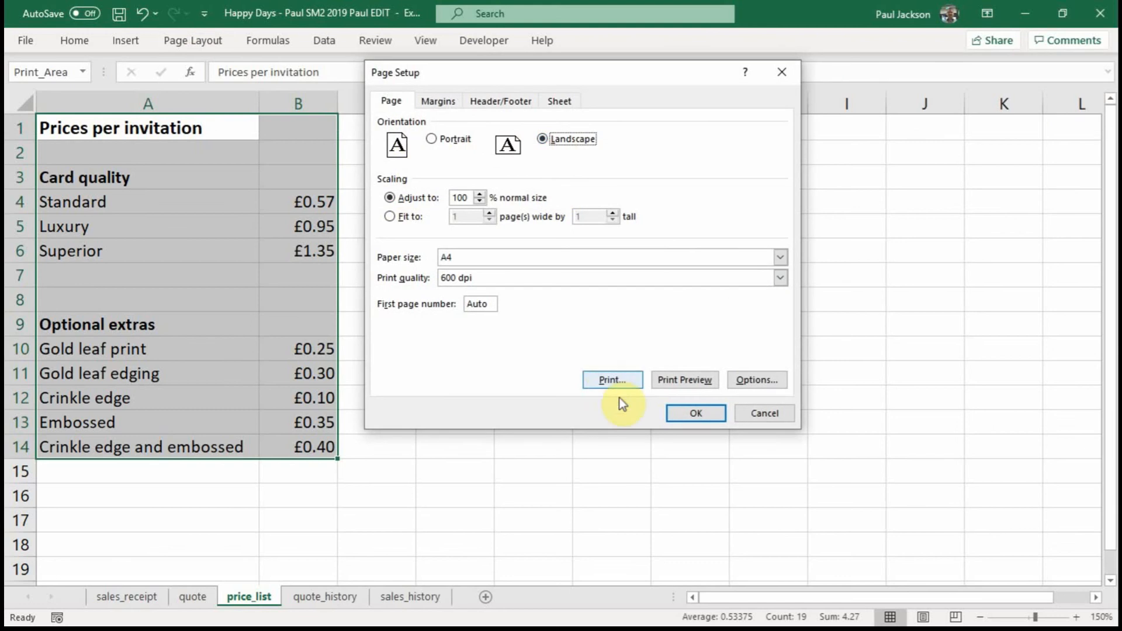
{"action": "left_click", "coordinate": [687, 387]}
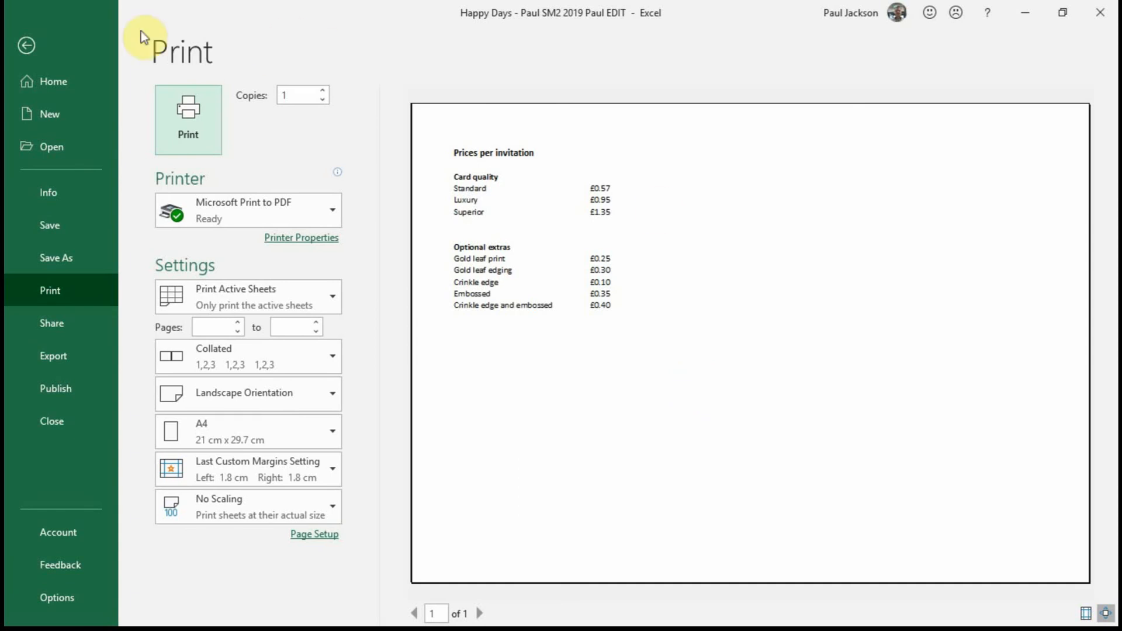
{"action": "left_click", "coordinate": [26, 45]}
{"action": "left_click", "coordinate": [515, 295]}
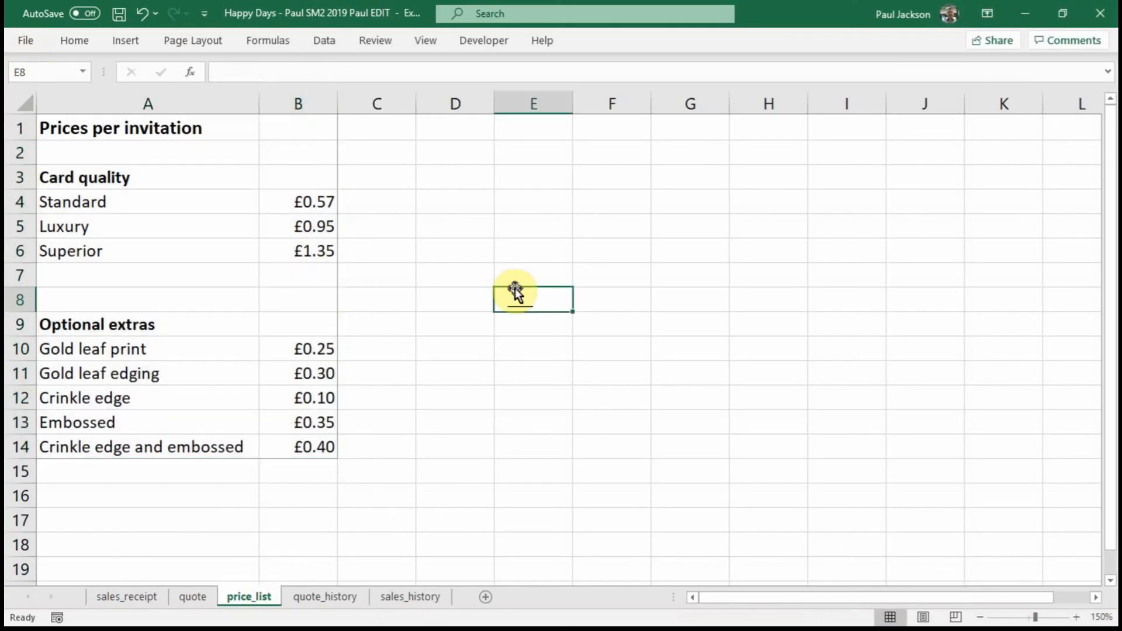